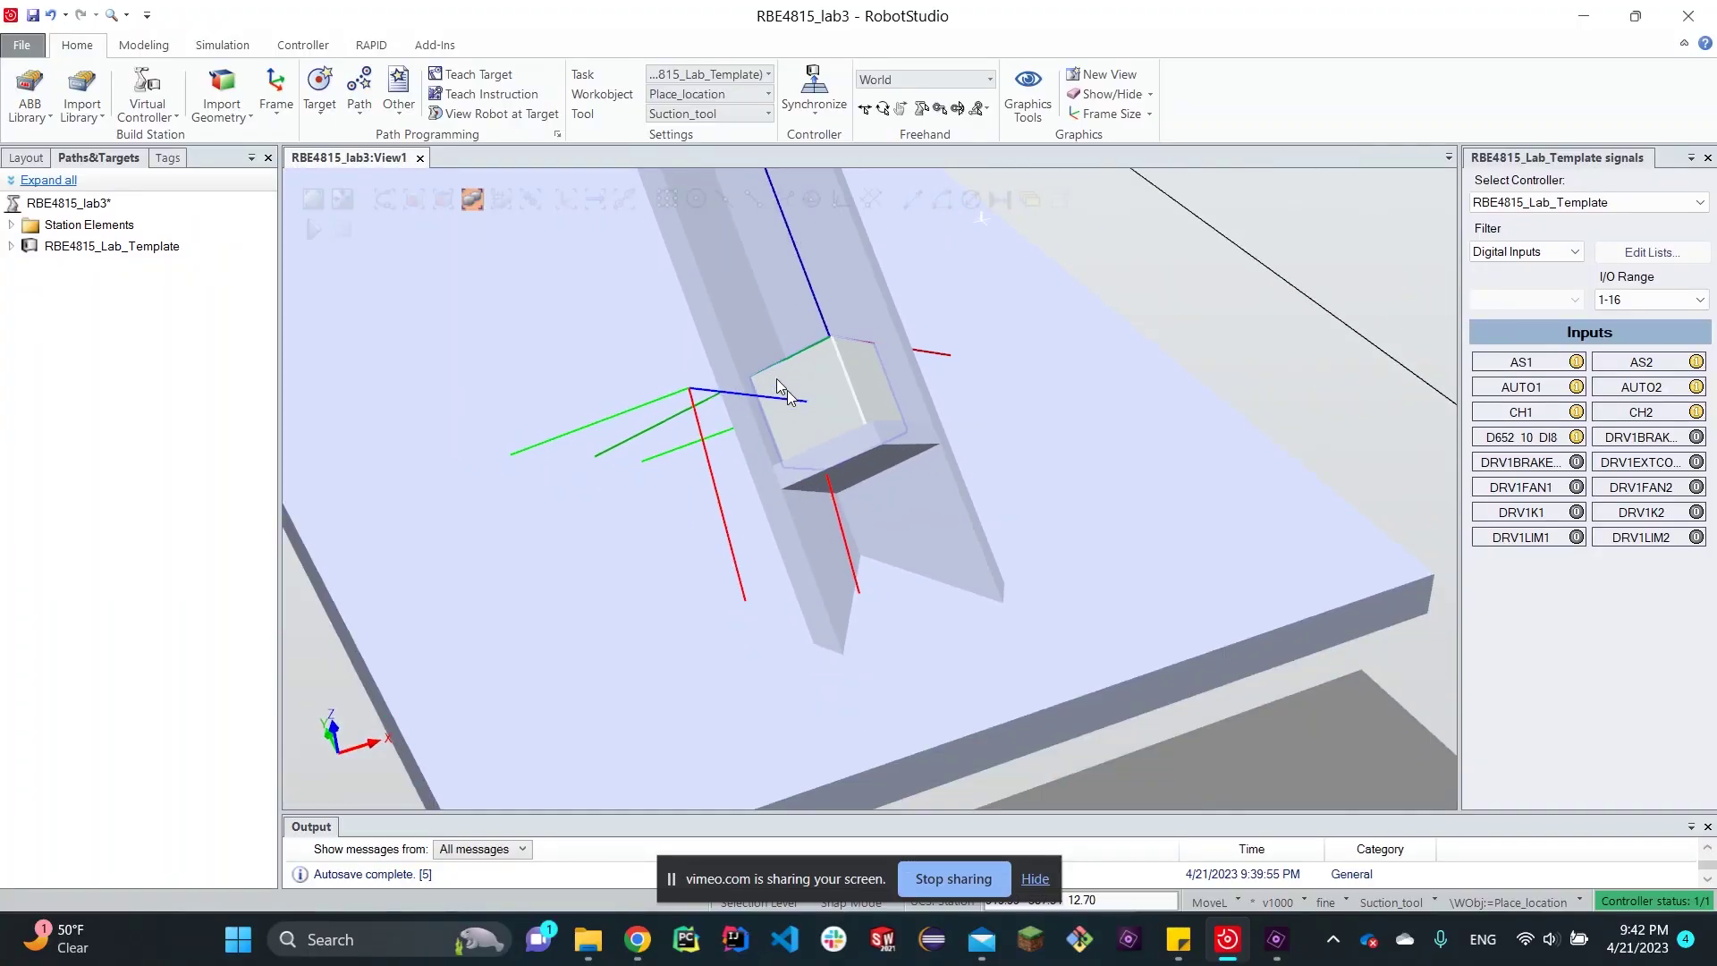
Pan and orbit the 3D view to inspect the cube and its target frames in the feeder chute
middle_drag(1070, 433, 1087, 448)
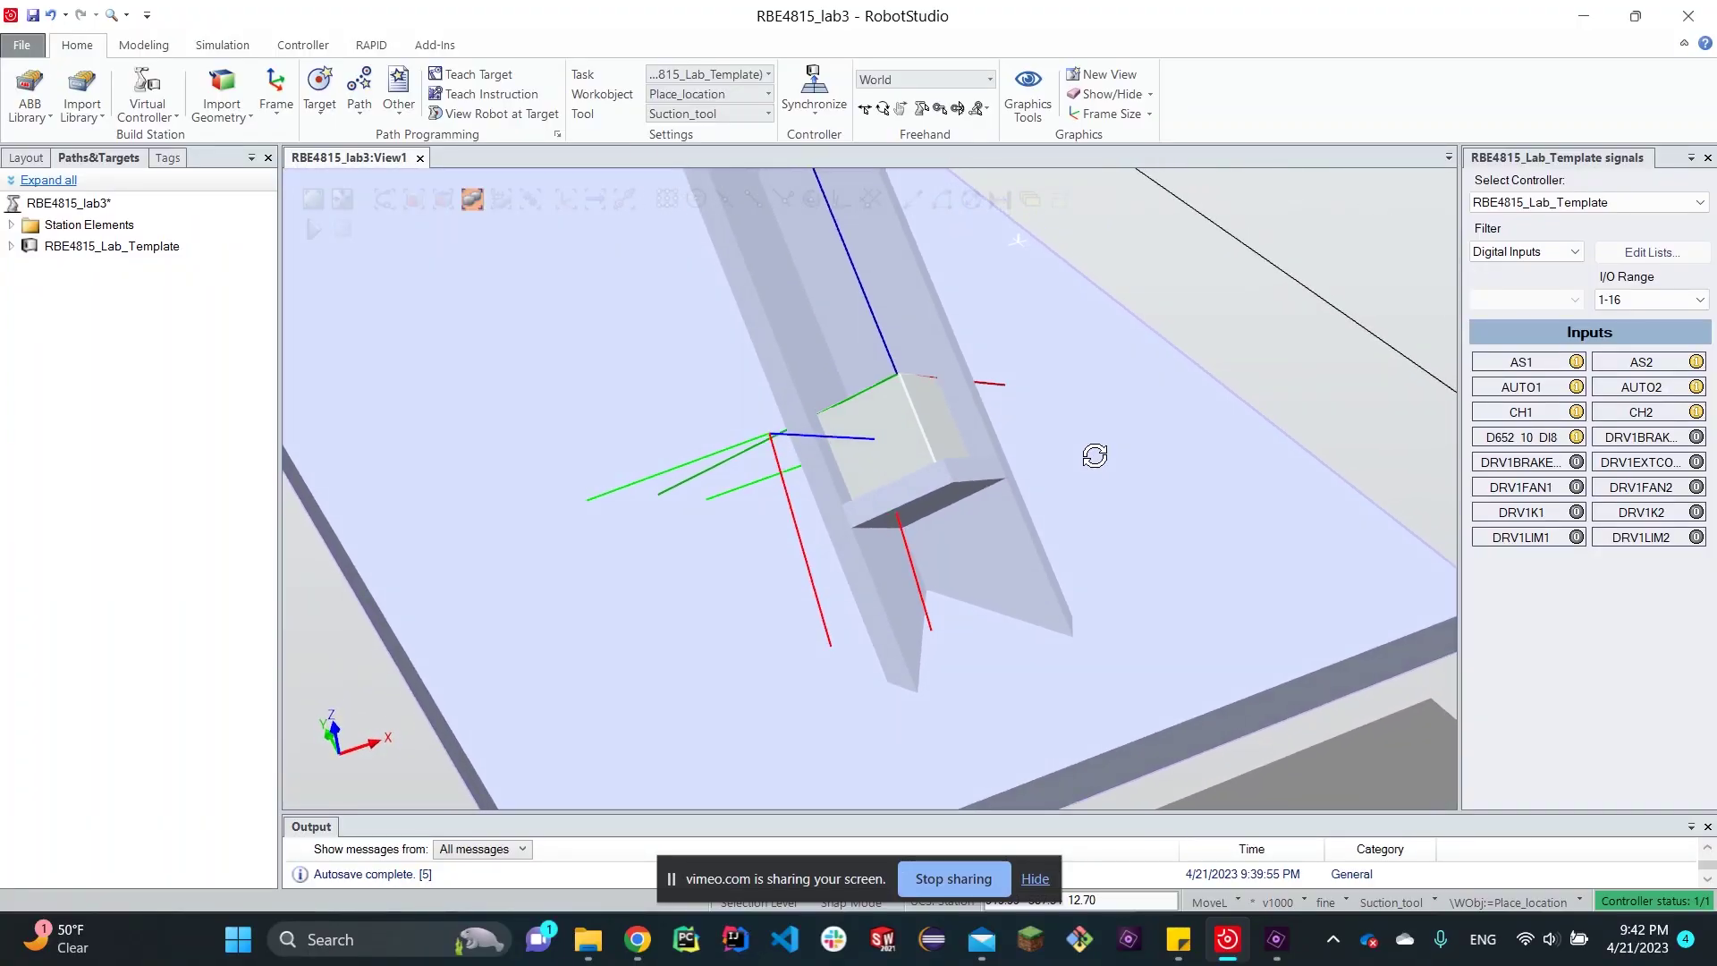
ctrl+shift+drag(1095, 455, 1100, 446)
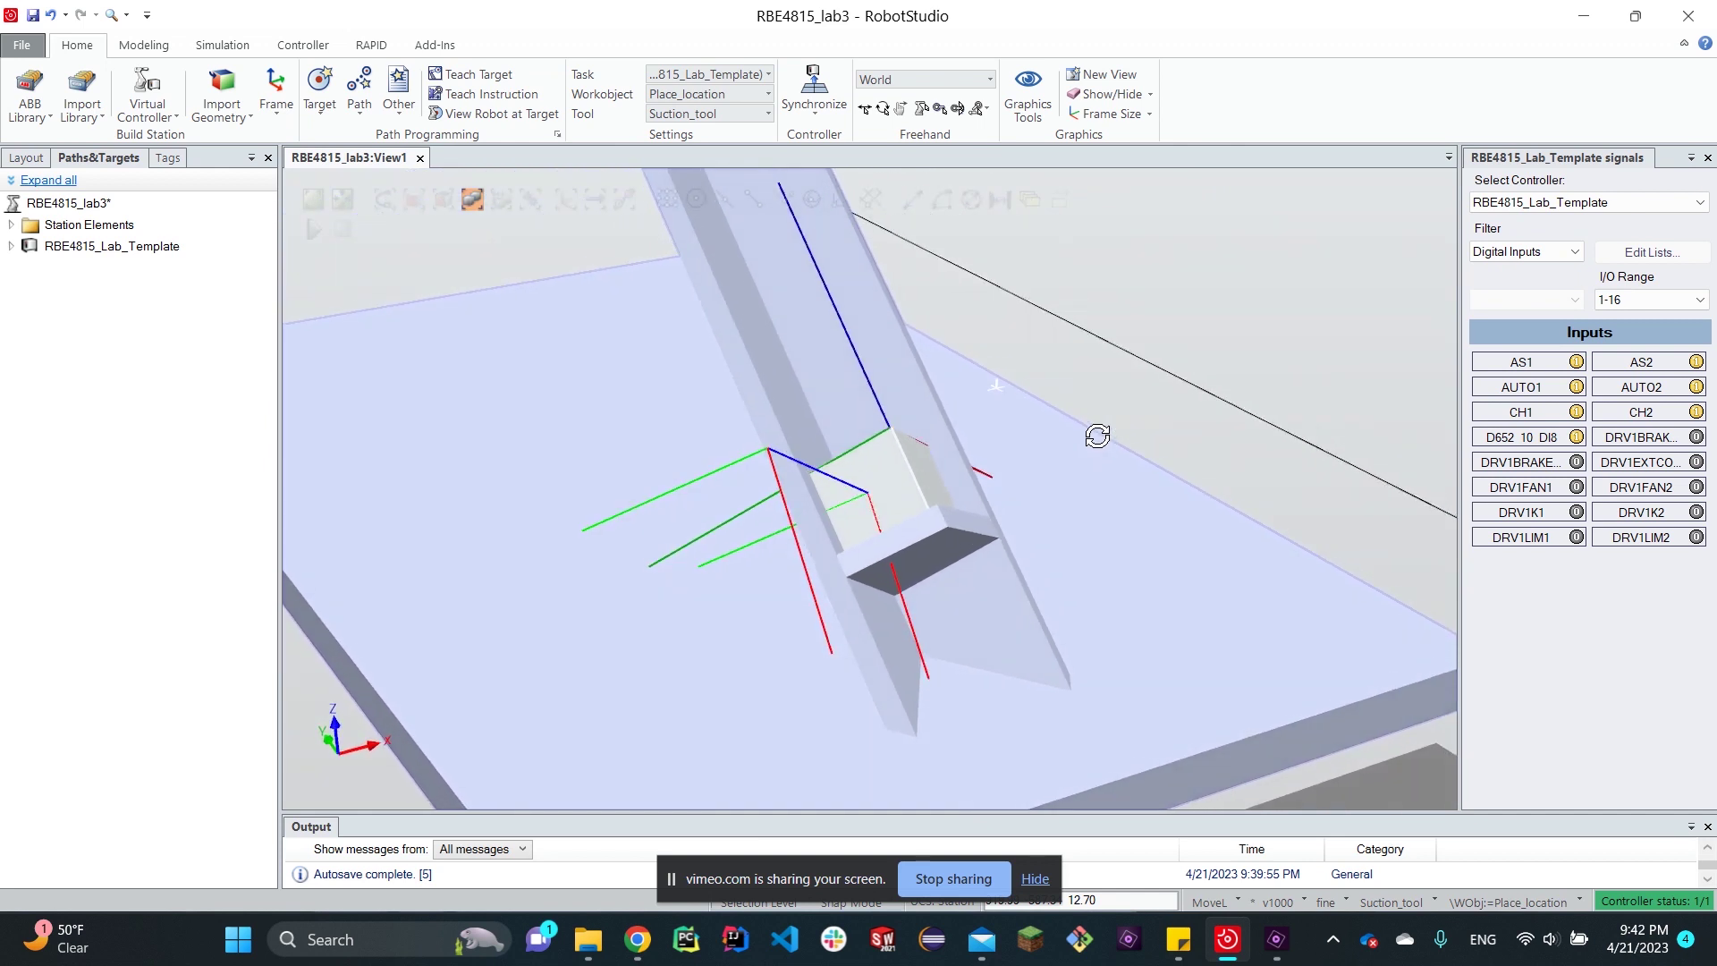
ctrl+shift+drag(1088, 426, 1081, 423)
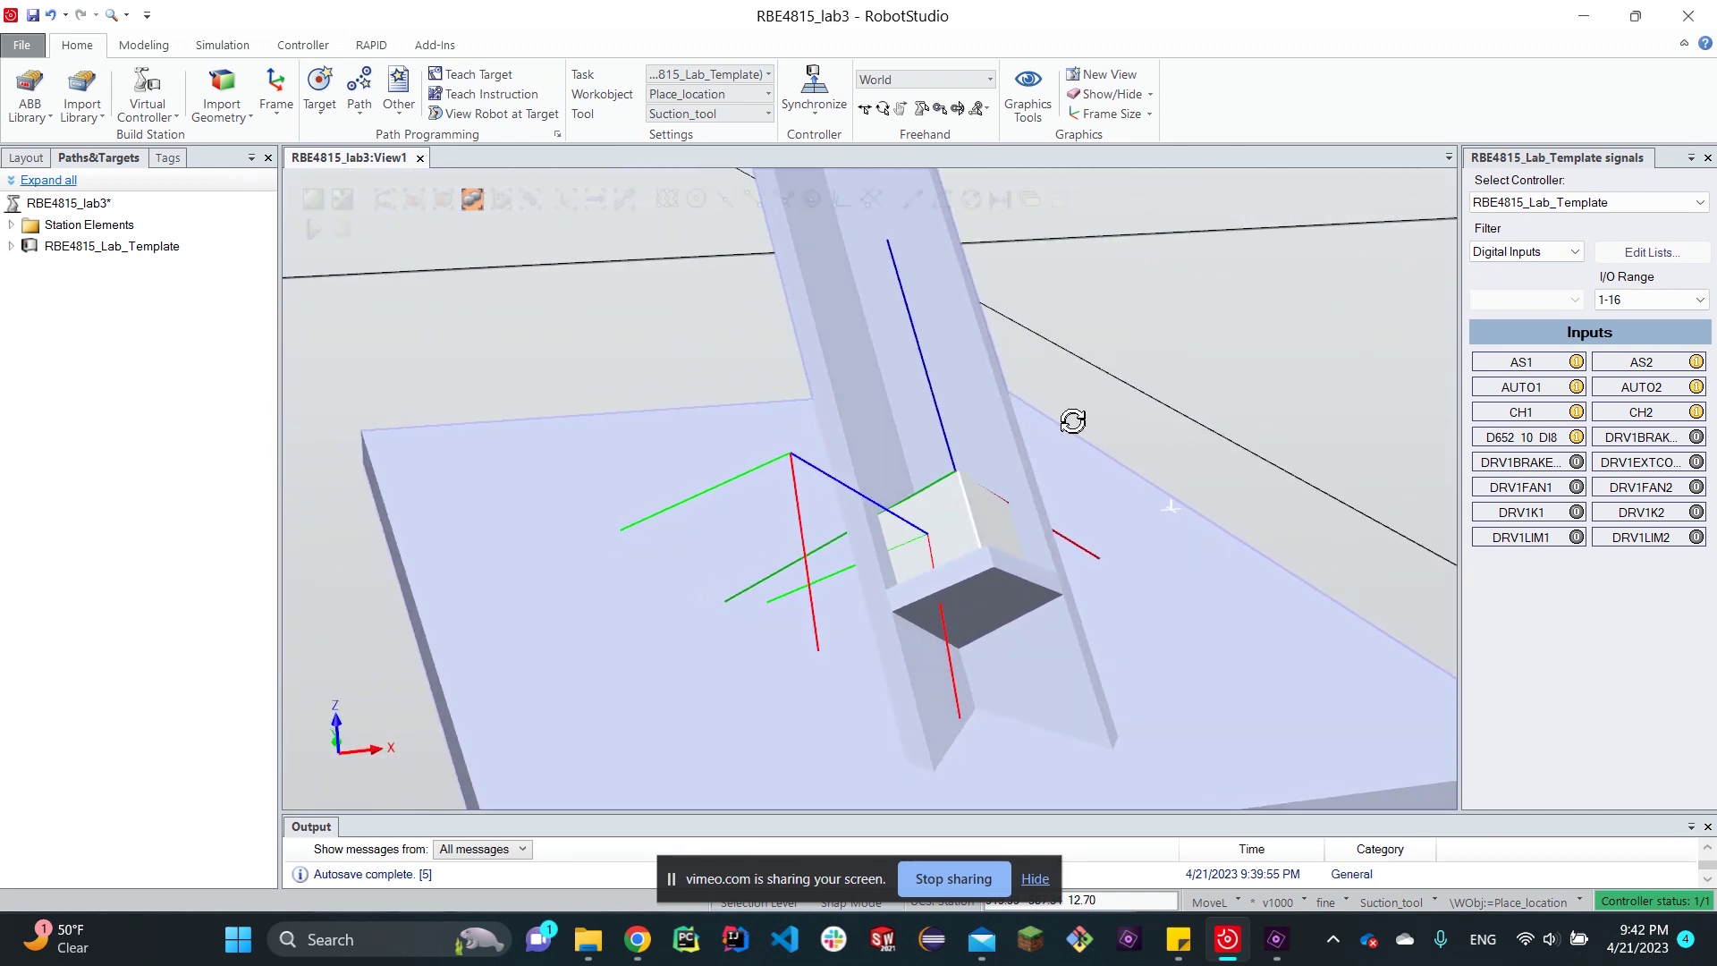